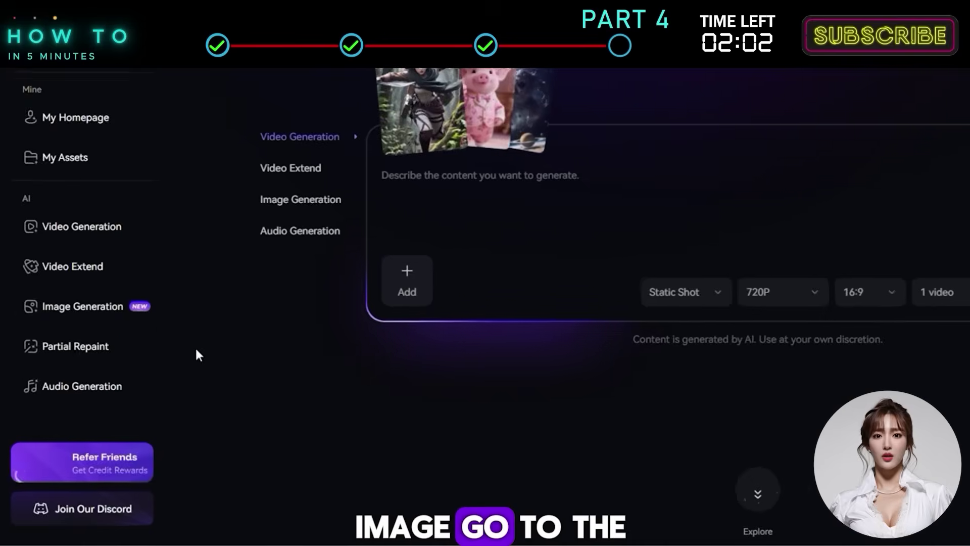
Step: Paste the prompt of a woman painting at an easel in a sunny meadow into Text to Image
{"action": "left_click", "coordinate": [104, 279]}
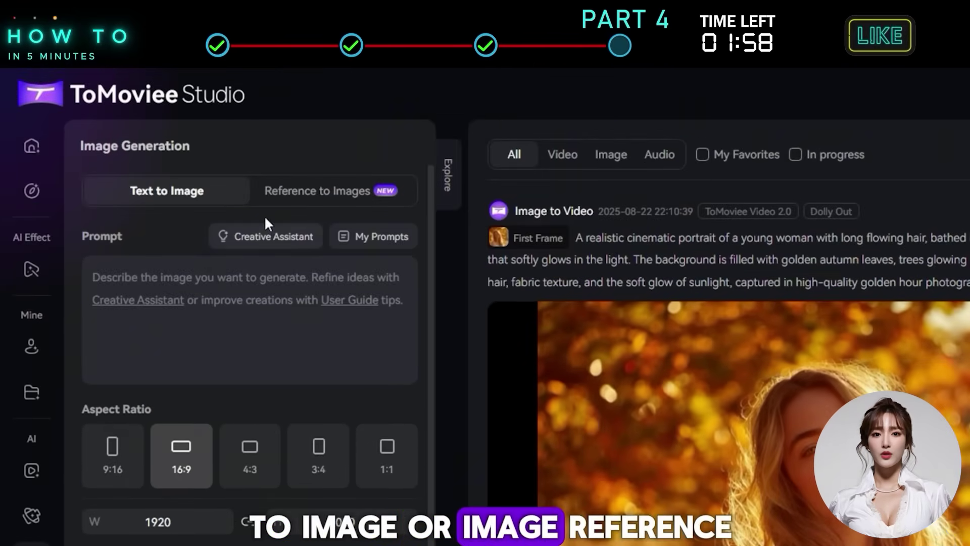
{"action": "left_click", "coordinate": [303, 194]}
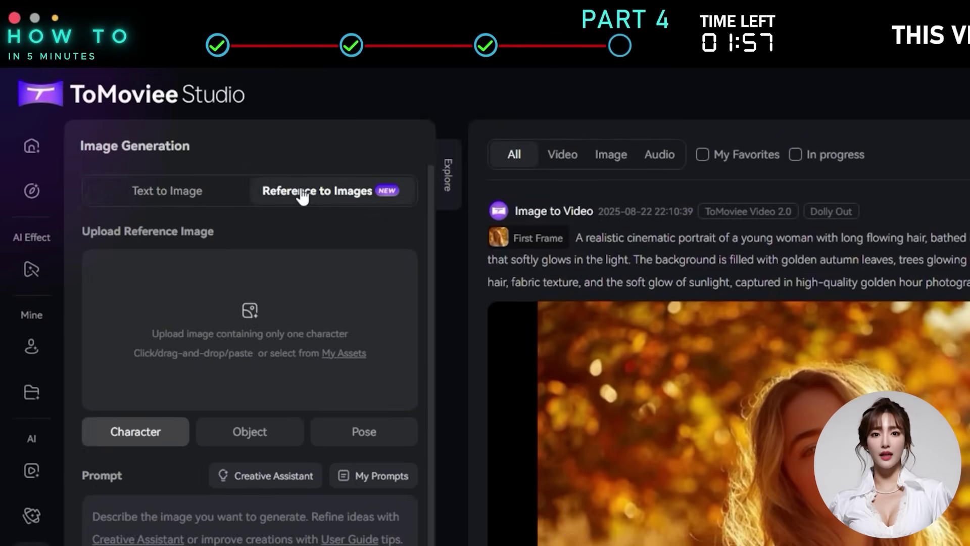
{"action": "left_click", "coordinate": [203, 198]}
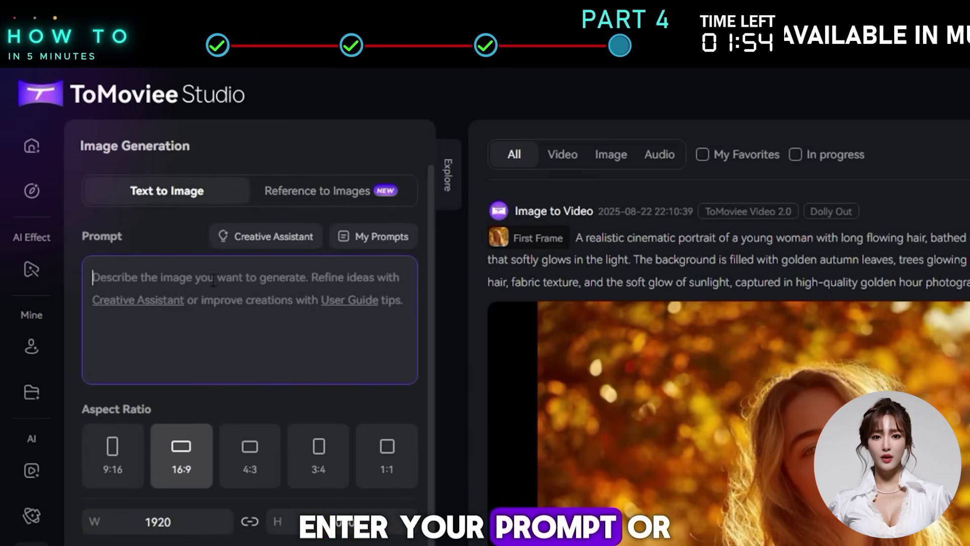
{"action": "key", "text": "ctrl+v"}
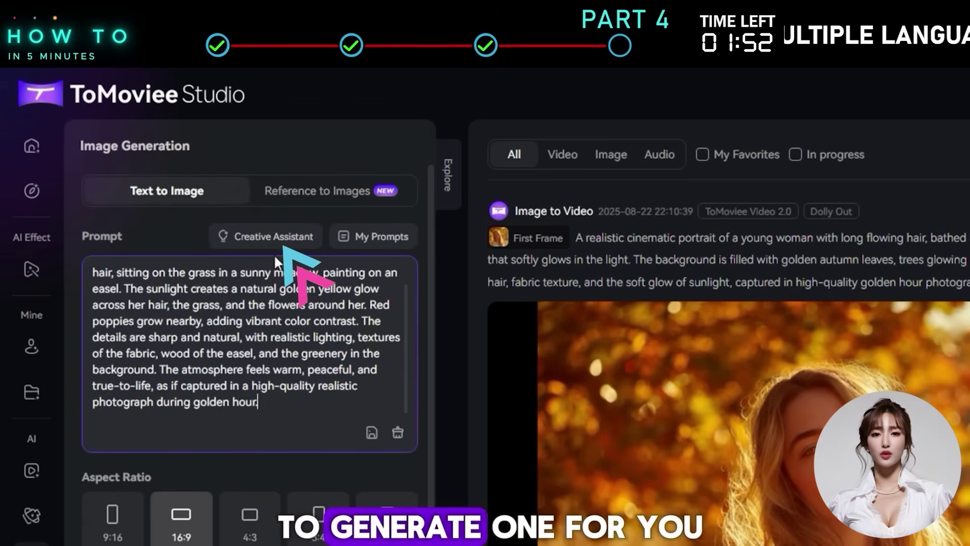
Step: Generate 2 images at 16:9 in Pro mode
{"action": "scroll", "coordinate": [119, 255], "scroll_direction": "down", "scroll_amount": 5}
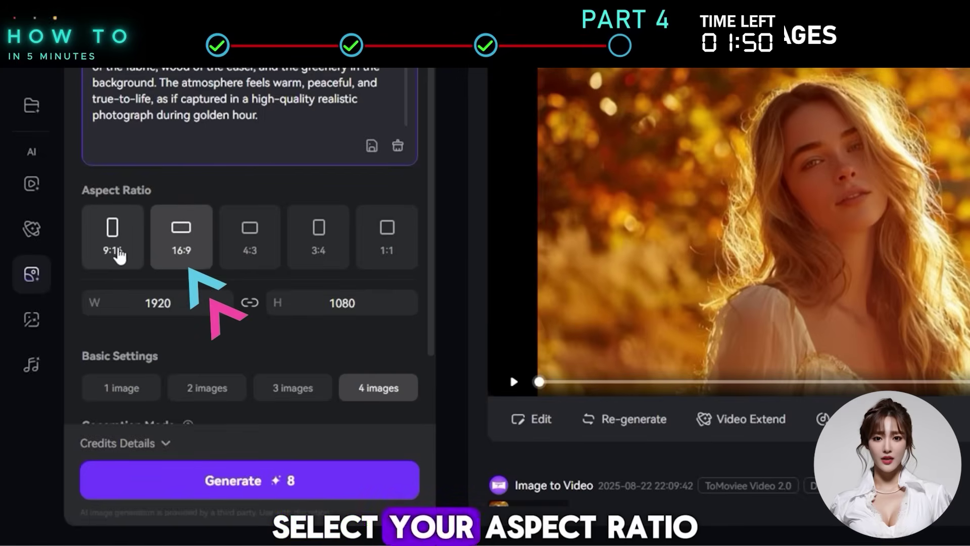
{"action": "left_click", "coordinate": [119, 256]}
{"action": "left_click", "coordinate": [207, 256]}
{"action": "scroll", "coordinate": [289, 316], "scroll_direction": "down", "scroll_amount": 2}
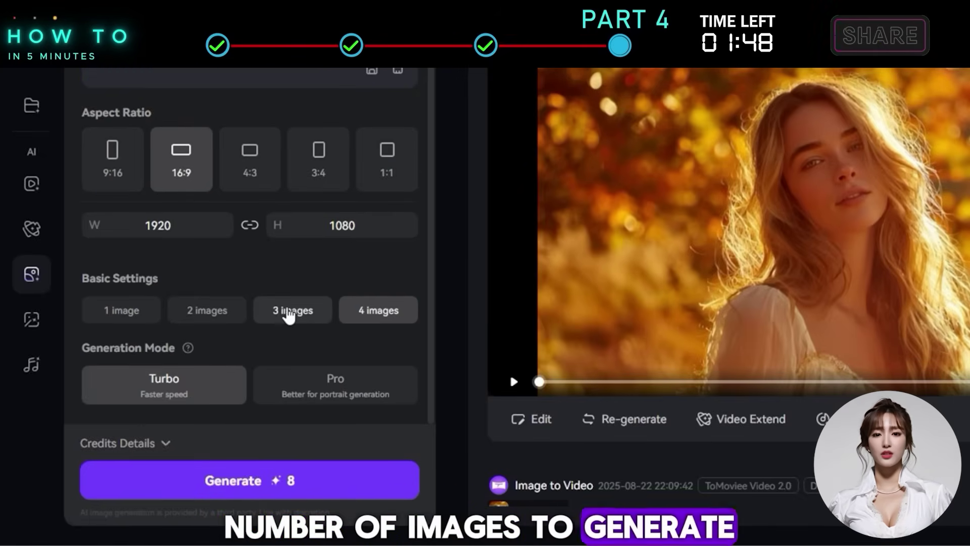
{"action": "left_click", "coordinate": [157, 318]}
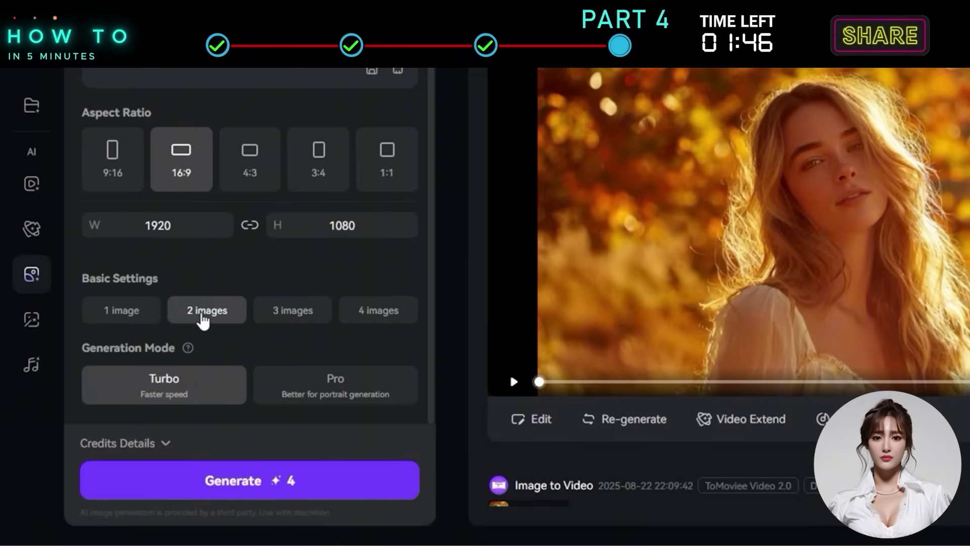
{"action": "left_click", "coordinate": [288, 392]}
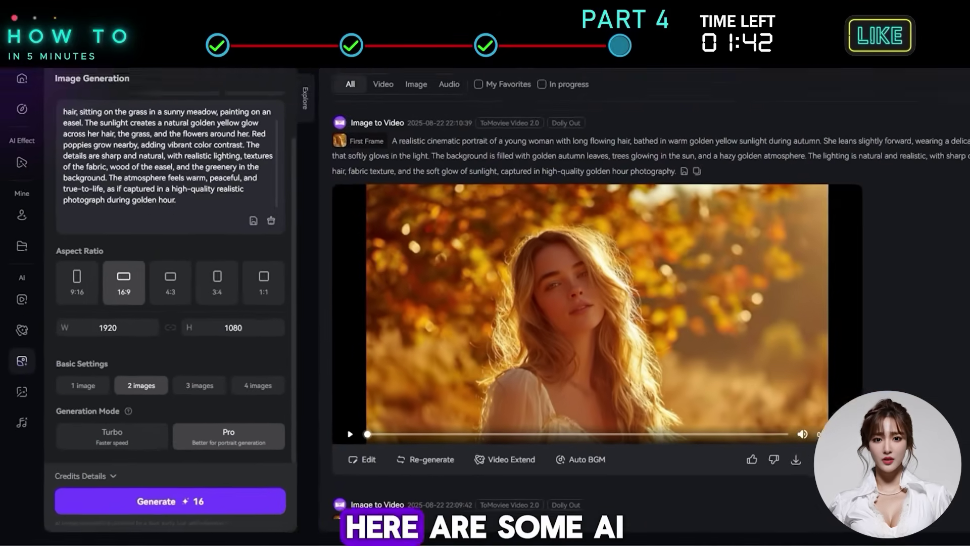
{"action": "left_click", "coordinate": [250, 480]}
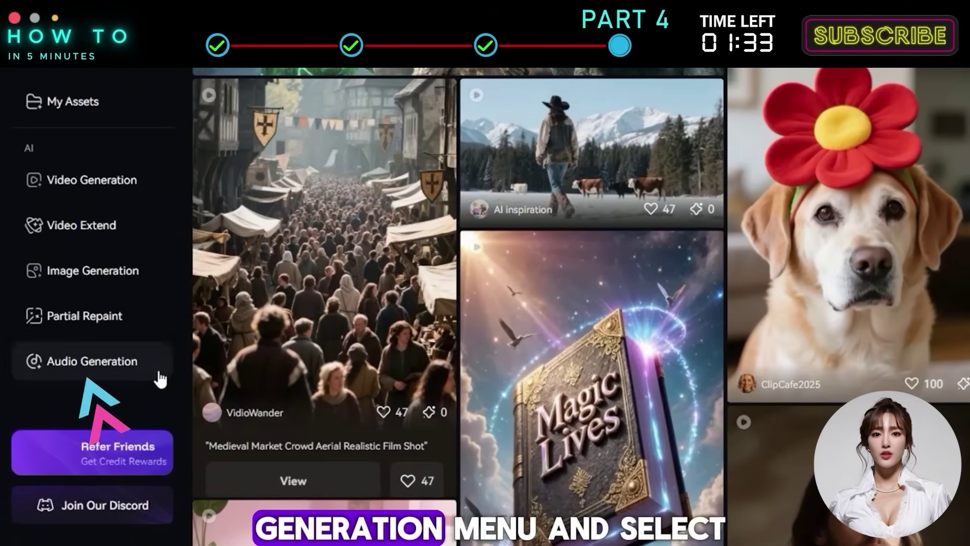
Step: Enter the upbeat ukulele music description tagged with the Folk and Atmospheric genres
{"action": "left_click", "coordinate": [135, 372]}
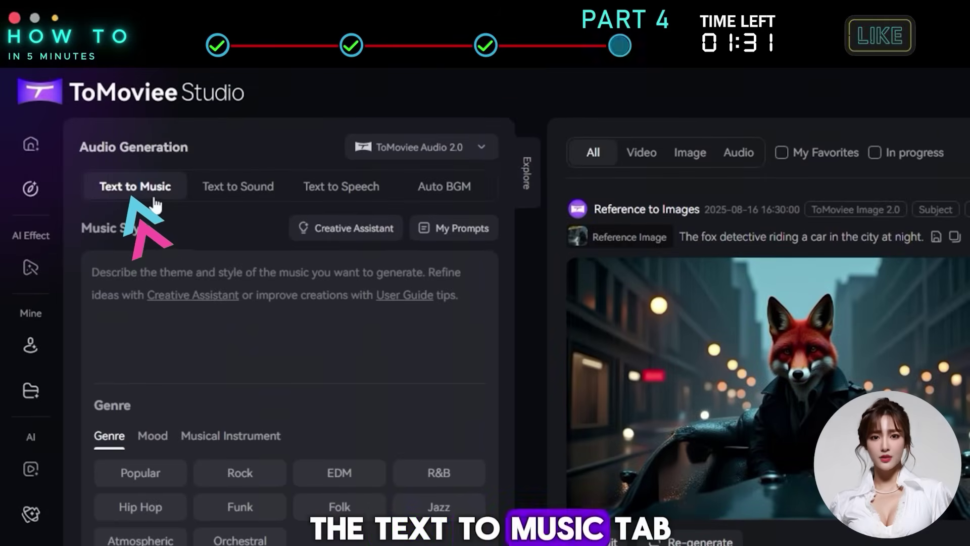
{"action": "left_click", "coordinate": [205, 274]}
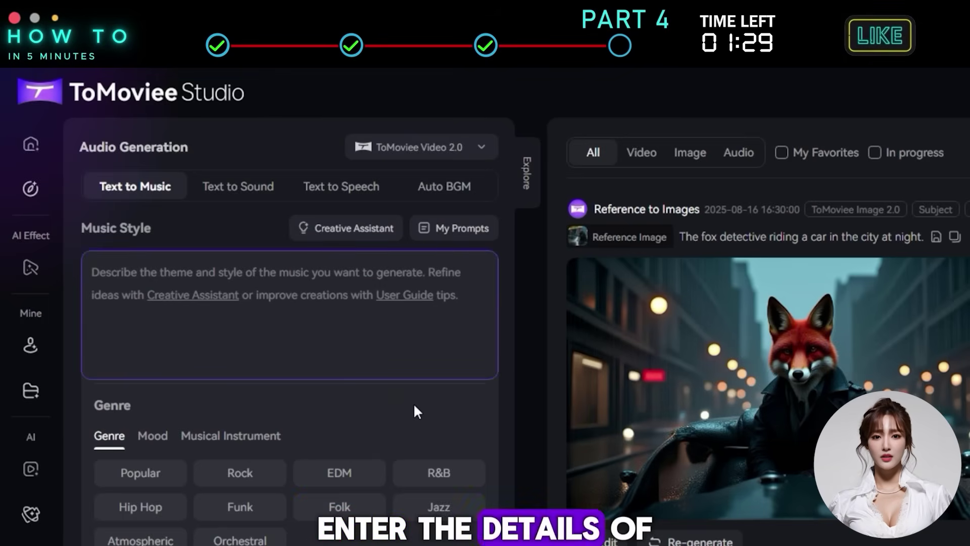
{"action": "type", "text": "Upbeat happy ukulele with hand claps, whistles, and playful percussion."}
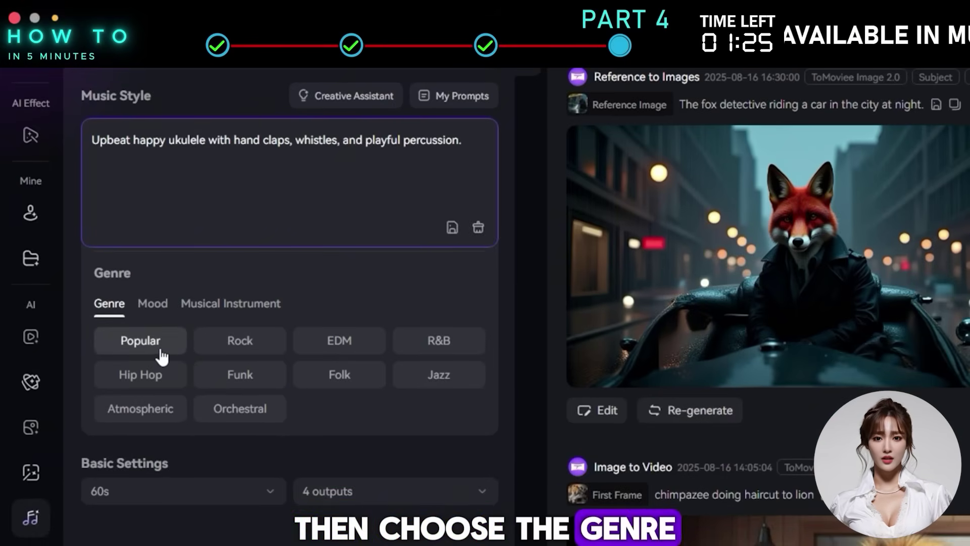
{"action": "left_click", "coordinate": [336, 377]}
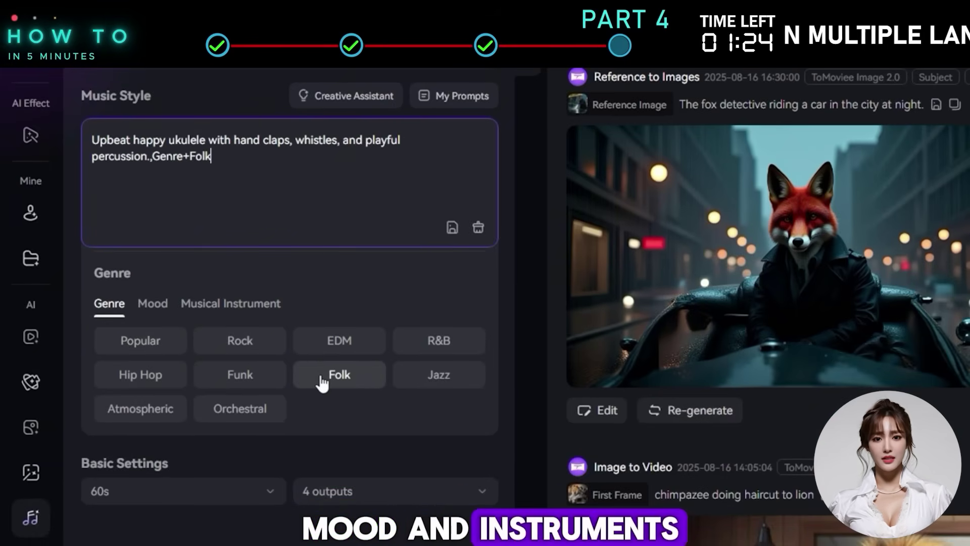
{"action": "left_click", "coordinate": [159, 421]}
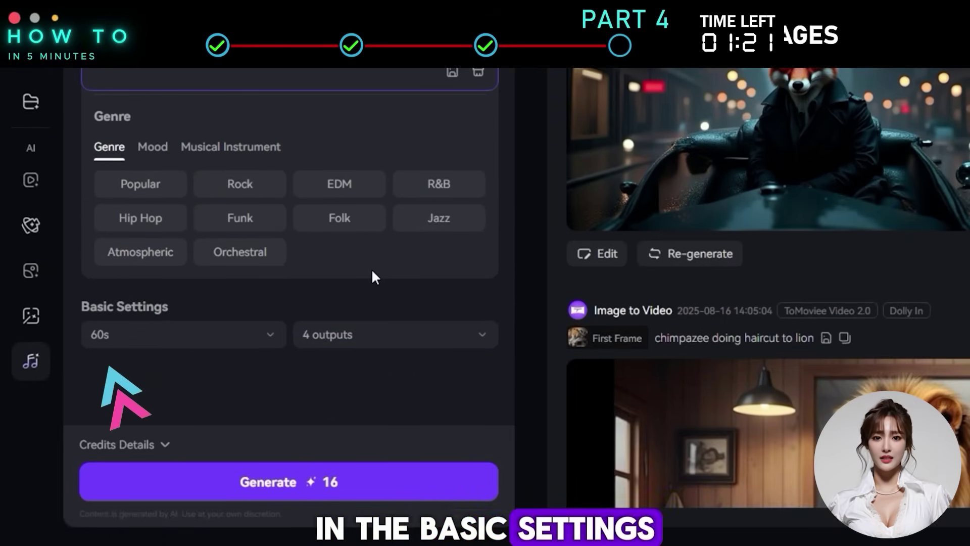
Step: Generate 2 music outputs at 60s duration
{"action": "left_click", "coordinate": [247, 335]}
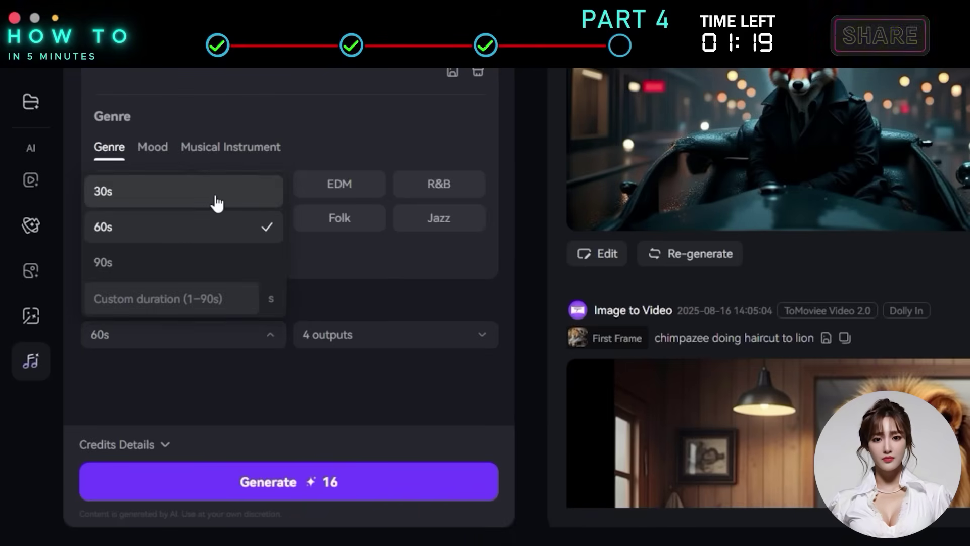
{"action": "left_click", "coordinate": [222, 231]}
{"action": "left_click", "coordinate": [416, 341]}
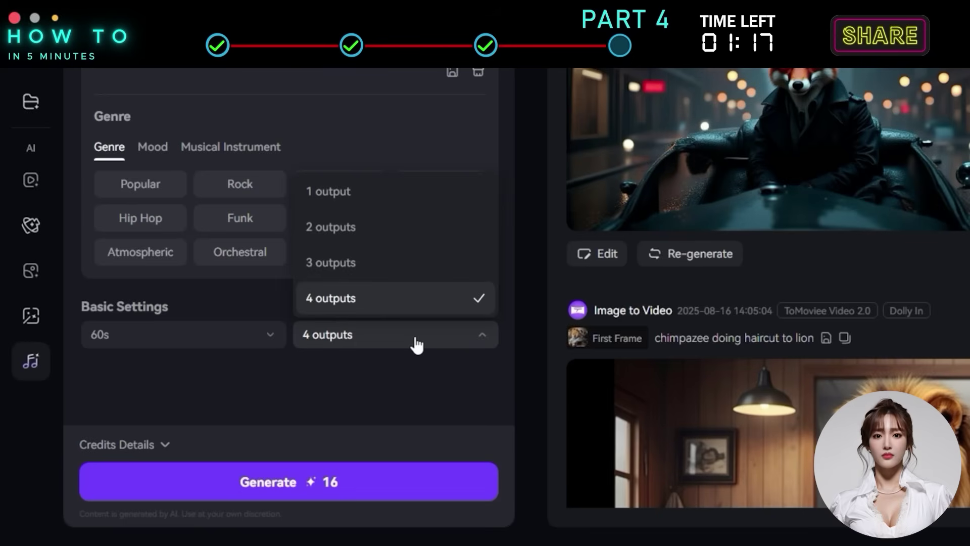
{"action": "left_click", "coordinate": [399, 239]}
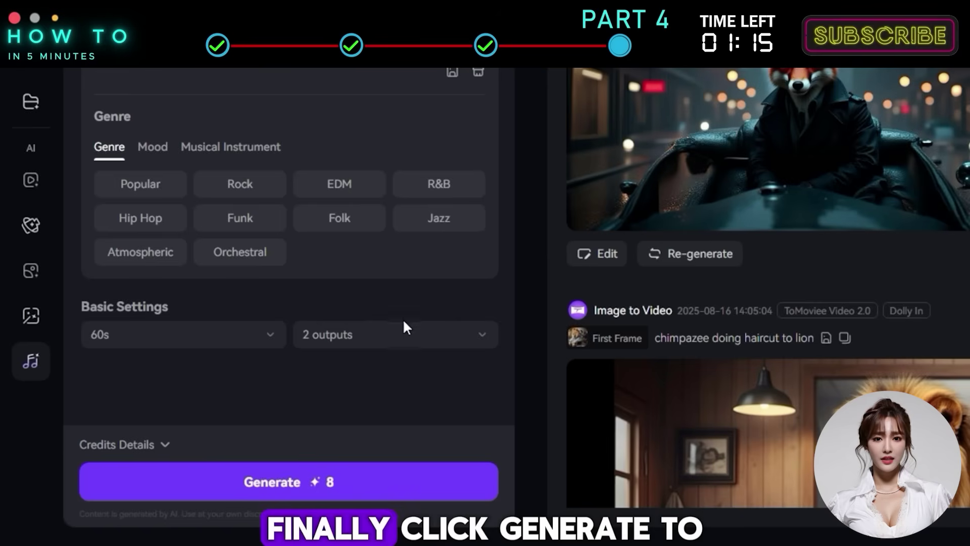
{"action": "left_click", "coordinate": [379, 481]}
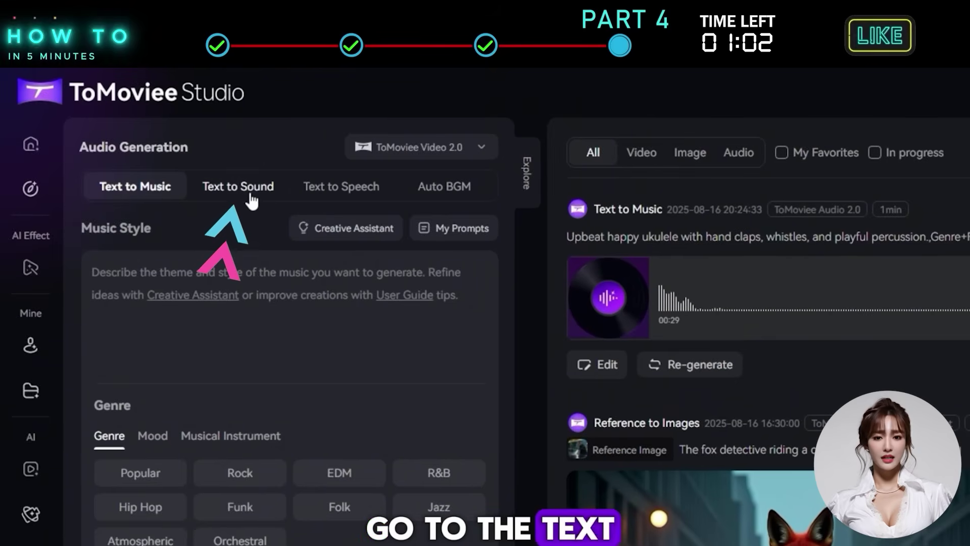
Step: Paste the forest ambiance description into Text to Sound and choose the Environment theme
{"action": "left_click", "coordinate": [252, 201]}
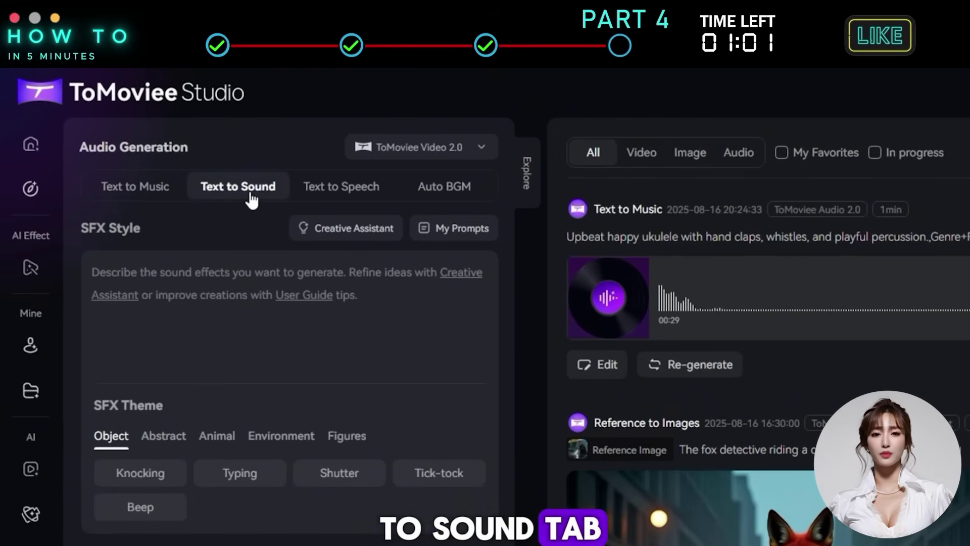
{"action": "left_click", "coordinate": [239, 267]}
{"action": "type", "text": "Forest ambiance with rustling leaves, chirping crickets, and an owl hooting."}
{"action": "scroll", "coordinate": [455, 356], "scroll_direction": "down", "scroll_amount": 3}
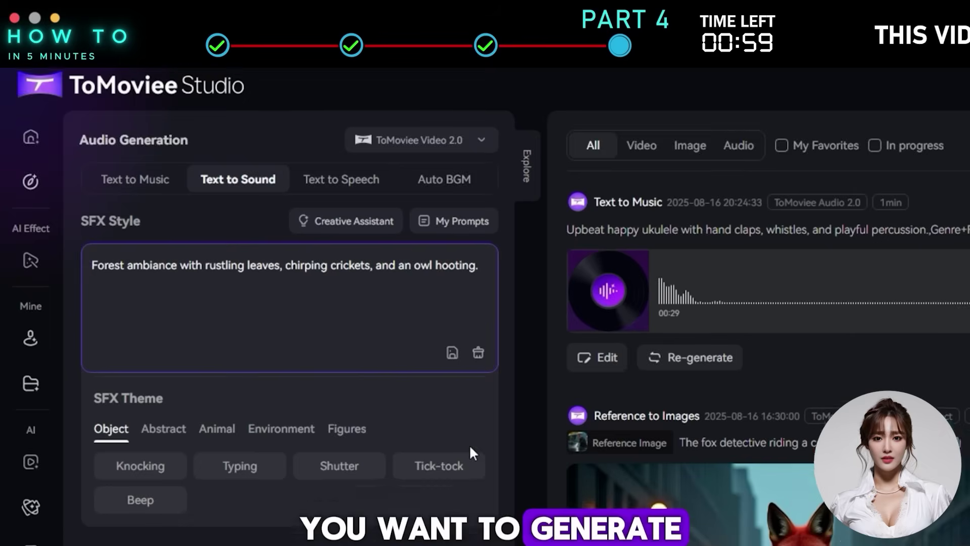
{"action": "left_click", "coordinate": [172, 293]}
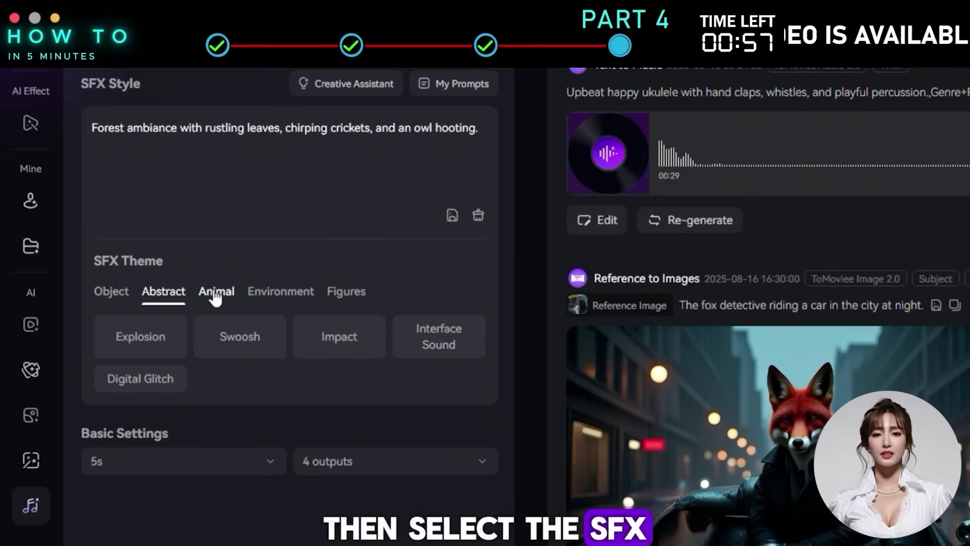
{"action": "left_click", "coordinate": [216, 293]}
{"action": "left_click", "coordinate": [276, 294]}
Step: Generate 2 sound effect outputs, each 10s long
{"action": "left_click", "coordinate": [257, 444]}
{"action": "left_click", "coordinate": [171, 410]}
{"action": "left_click", "coordinate": [433, 445]}
{"action": "left_click", "coordinate": [353, 459]}
{"action": "scroll", "coordinate": [349, 472], "scroll_direction": "down", "scroll_amount": 3}
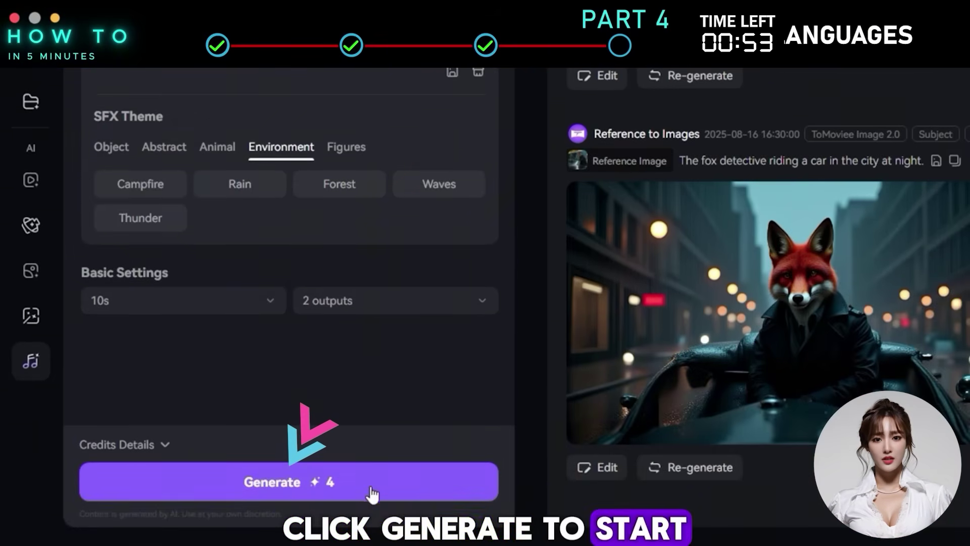
{"action": "left_click", "coordinate": [371, 493]}
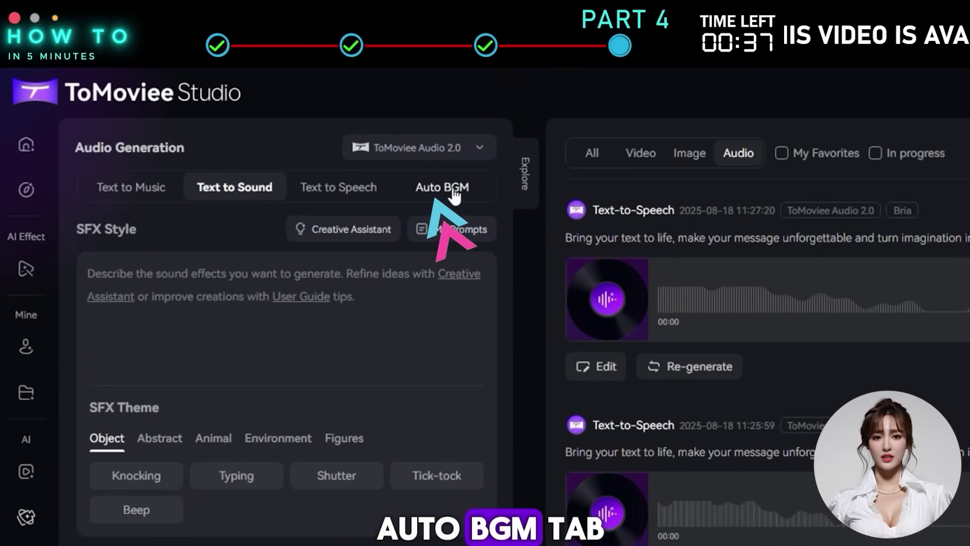
Step: Generate Auto BGM with the prompt 'Slow ambient orchestral track with soft piano, dreamy and nostalgic.'
{"action": "left_click", "coordinate": [453, 191]}
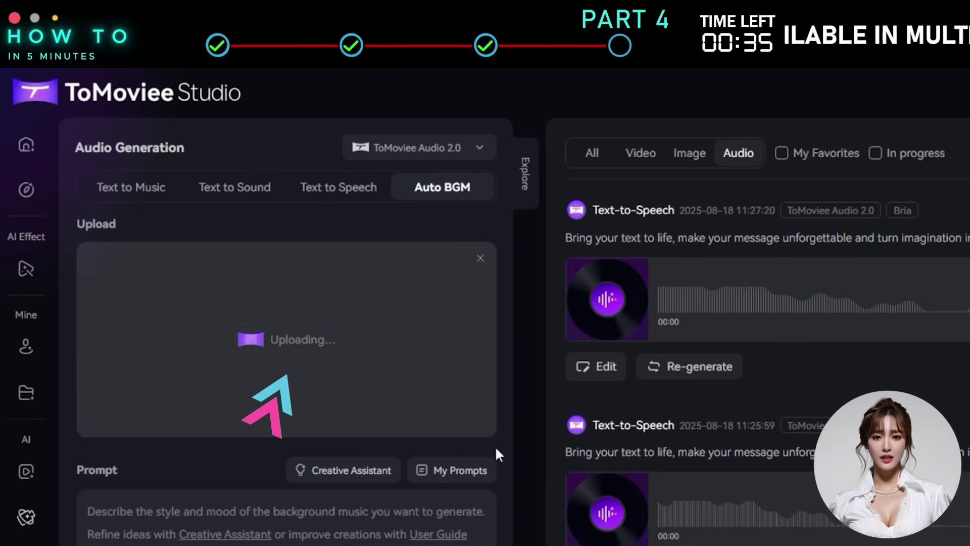
{"action": "scroll", "coordinate": [265, 450], "scroll_direction": "down", "scroll_amount": 5}
{"action": "left_click", "coordinate": [333, 313]}
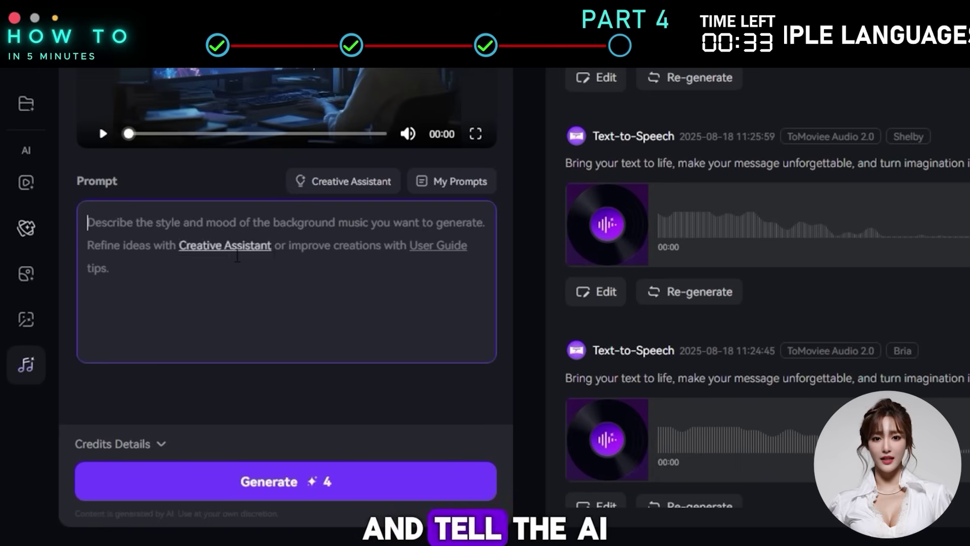
{"action": "type", "text": "Slow ambient orchestral"}
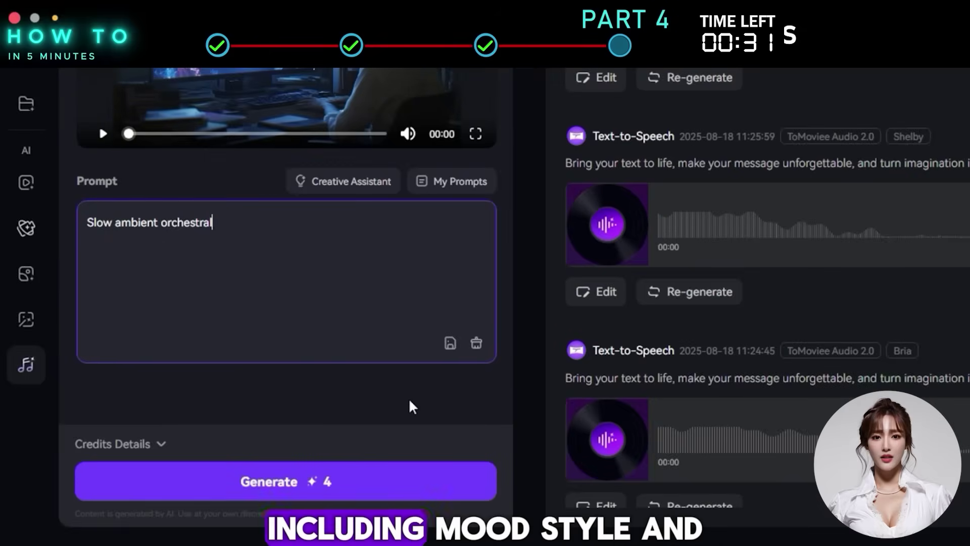
{"action": "type", "text": " track with soft piano, dreamy and nostalgic."}
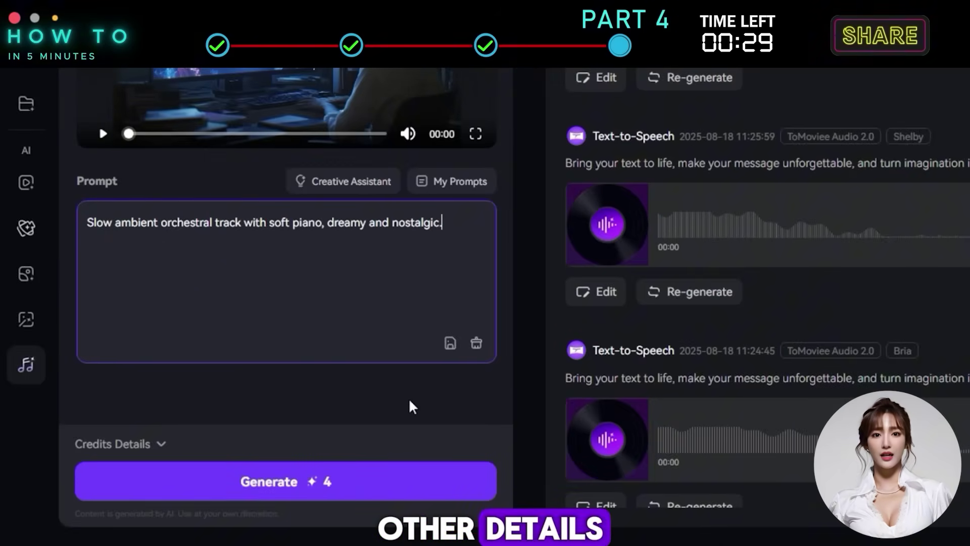
{"action": "left_click", "coordinate": [420, 480]}
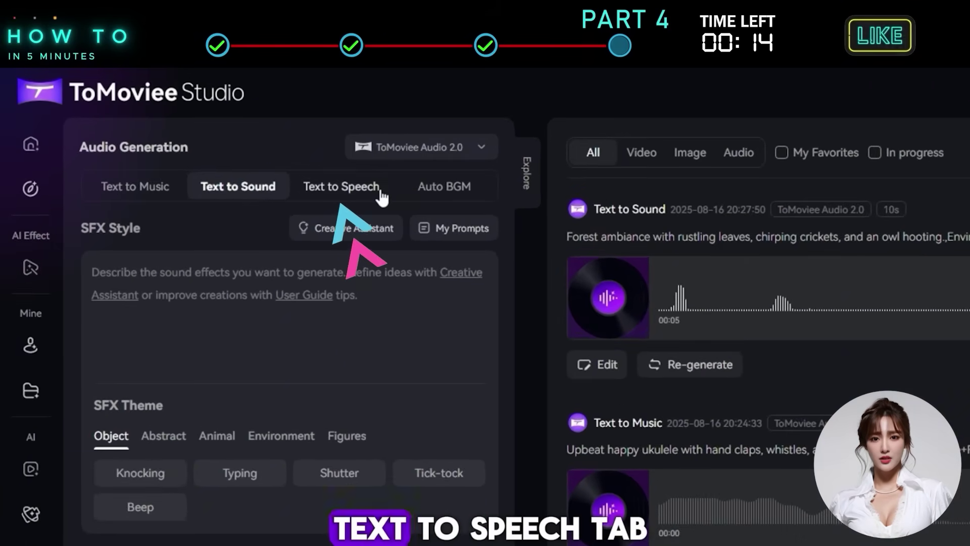
Step: Generate Text to Speech of the sample script with the preset Bria voice at 1.0x
{"action": "left_click", "coordinate": [236, 143]}
{"action": "left_click", "coordinate": [327, 272]}
{"action": "scroll", "coordinate": [342, 290], "scroll_direction": "down", "scroll_amount": 3}
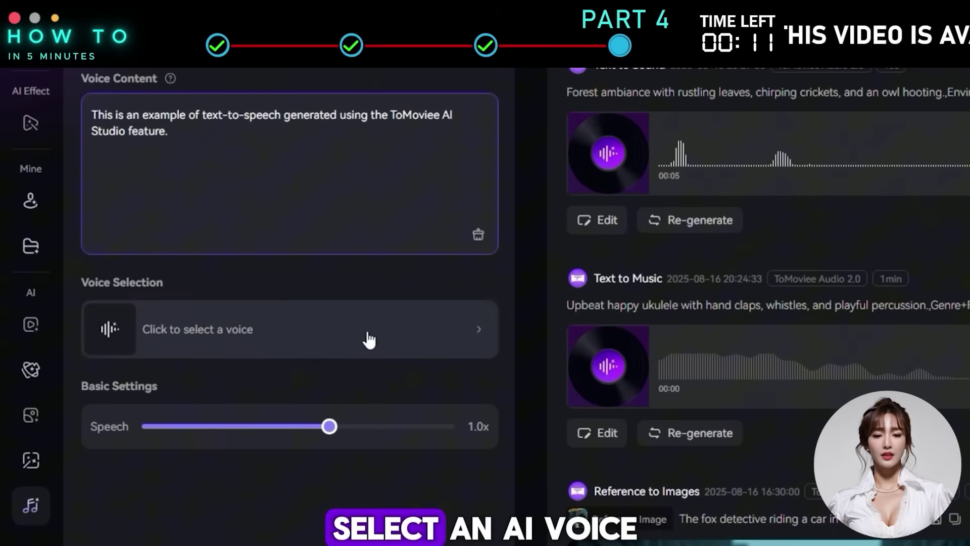
{"action": "left_click", "coordinate": [371, 342]}
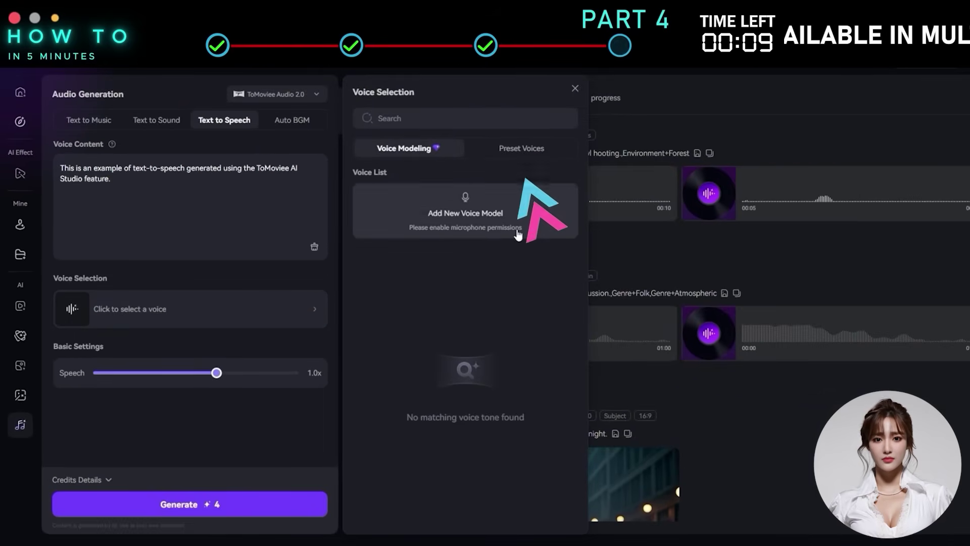
{"action": "left_click", "coordinate": [793, 85]}
{"action": "left_click", "coordinate": [419, 233]}
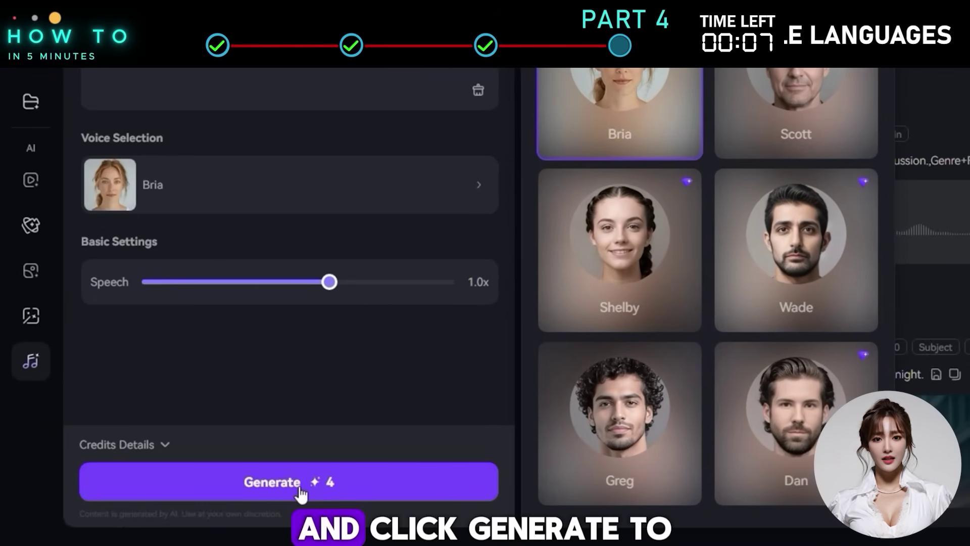
{"action": "left_click", "coordinate": [302, 491]}
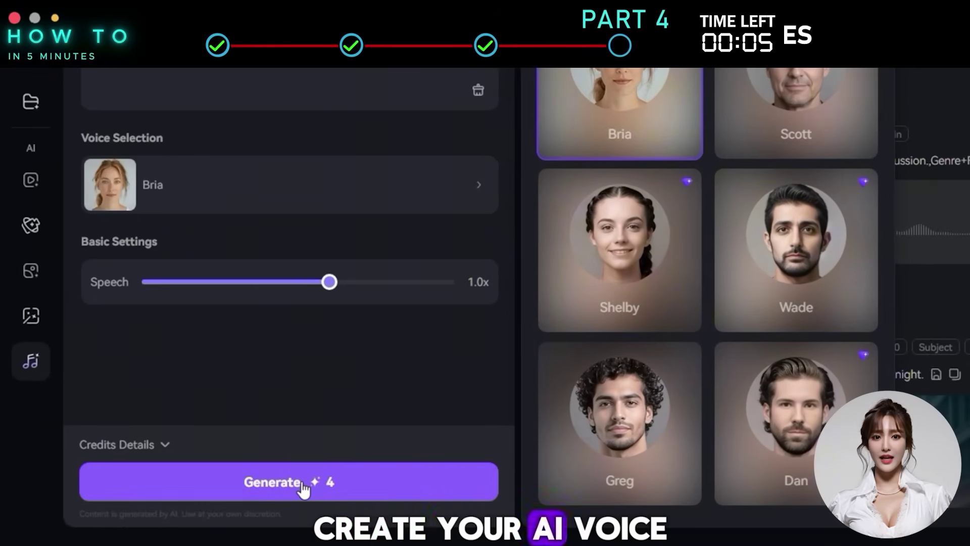